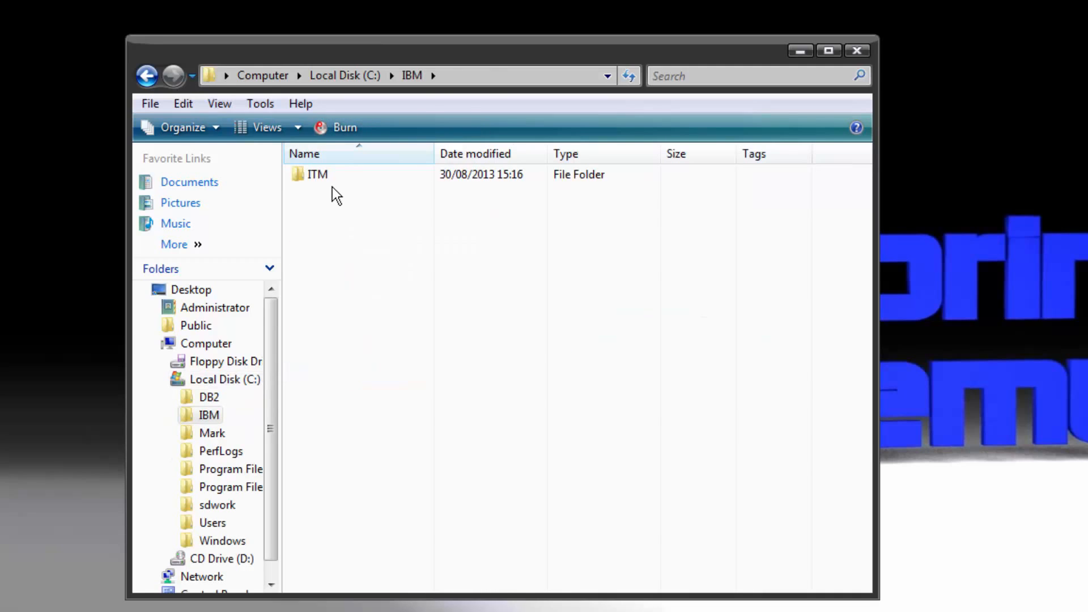
- Open the CMS folder inside C:\IBM\ITM
left_click(317, 174)
left_click(318, 174)
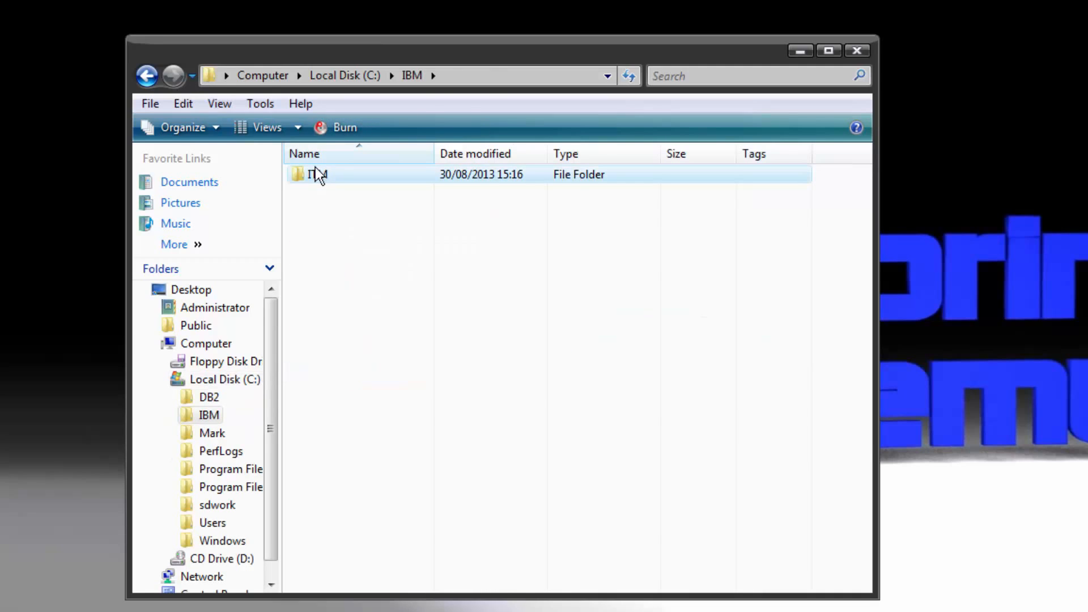
double_click(380, 172)
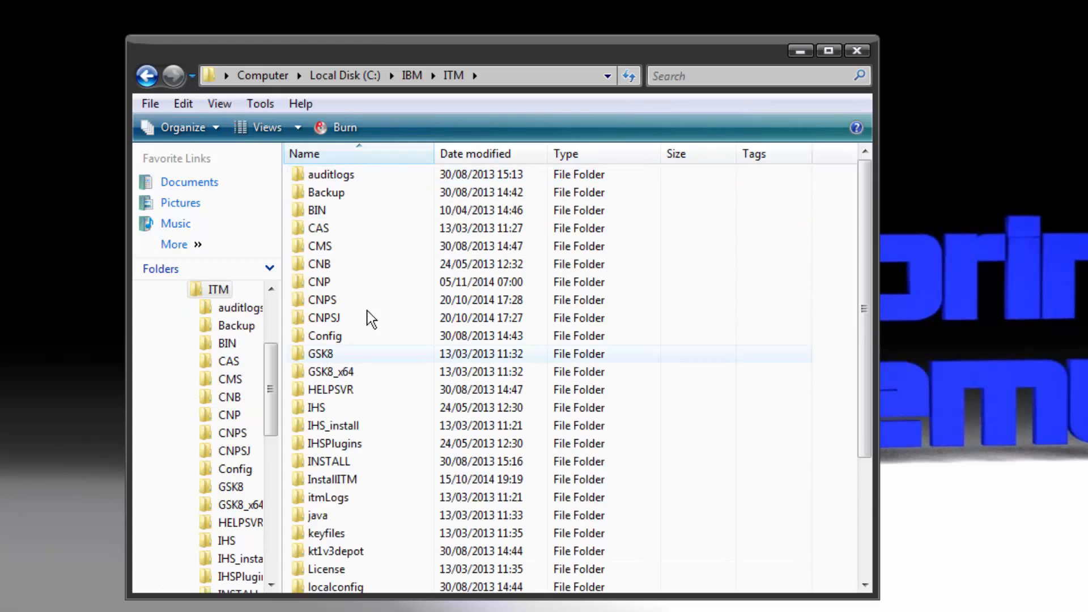
double_click(343, 248)
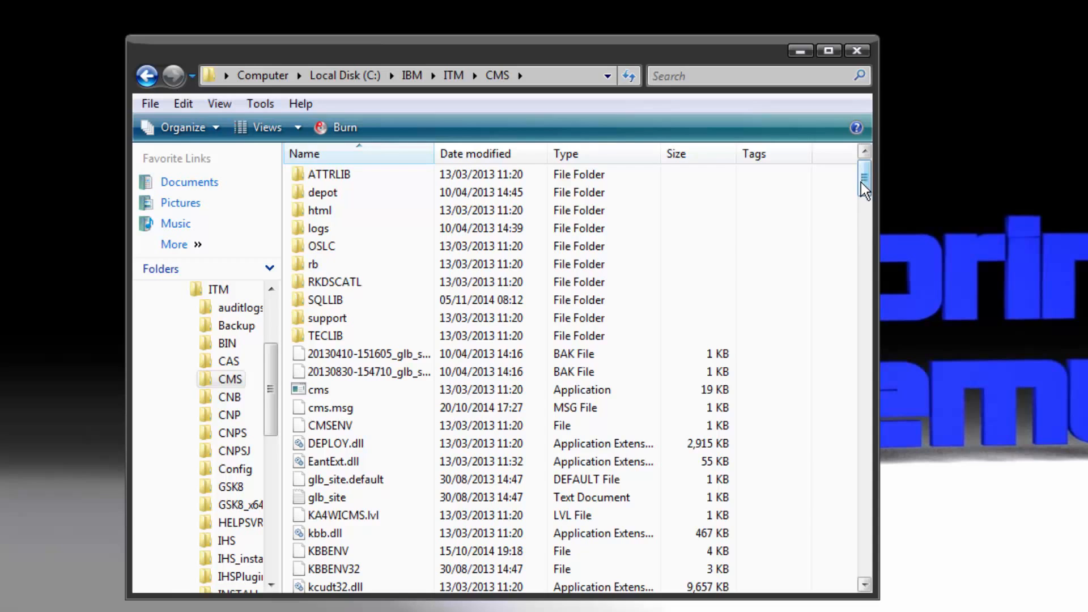
- Copy the file kmsiobj.dat from the CMS folder and paste it onto the desktop
left_click_drag(864, 190, 864, 306)
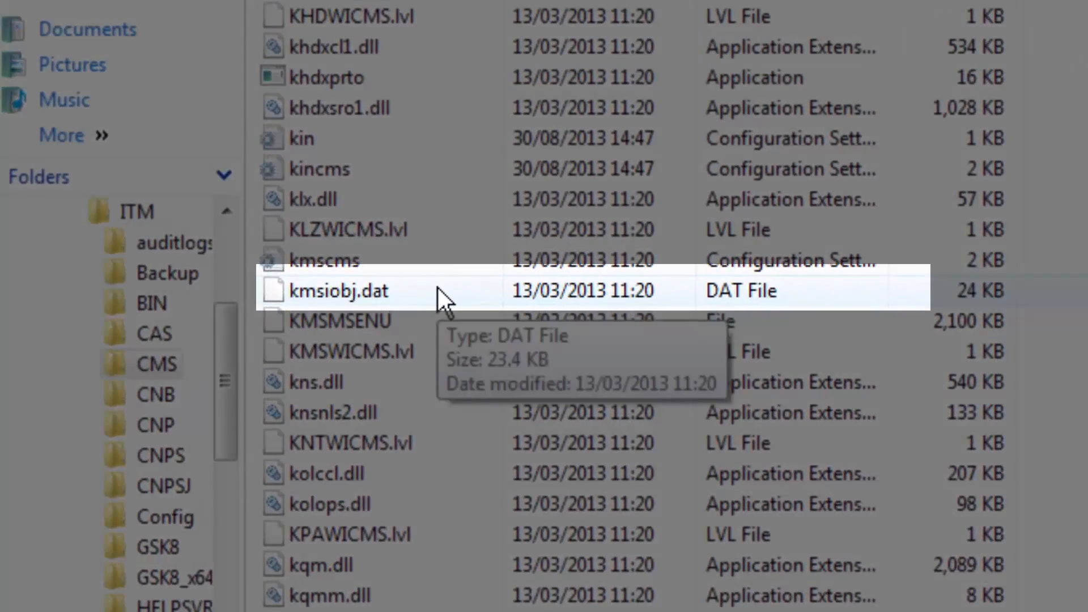
left_click(395, 335)
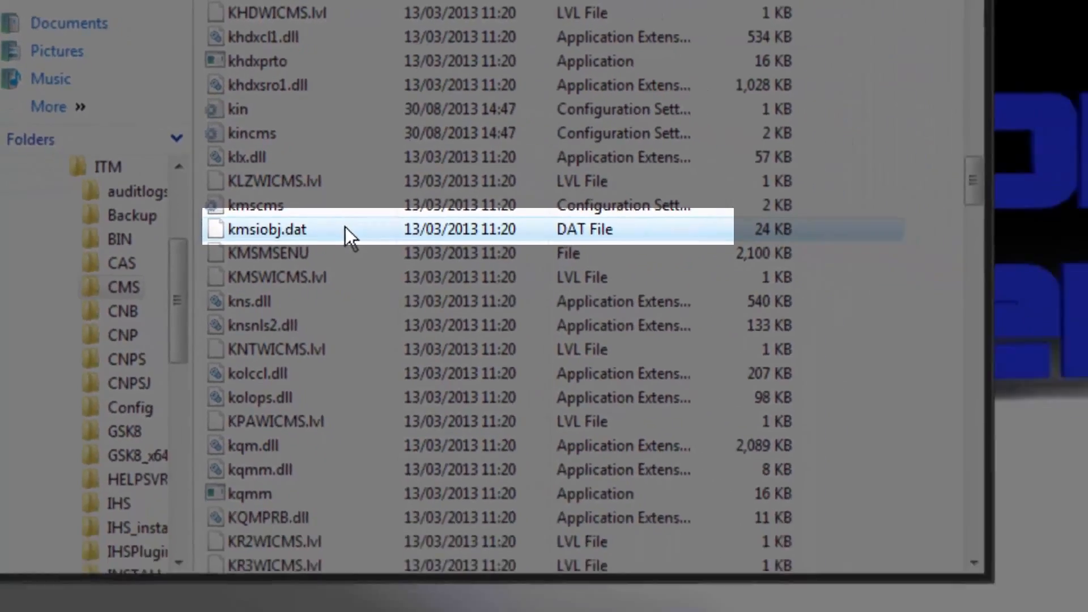
right_click(437, 288)
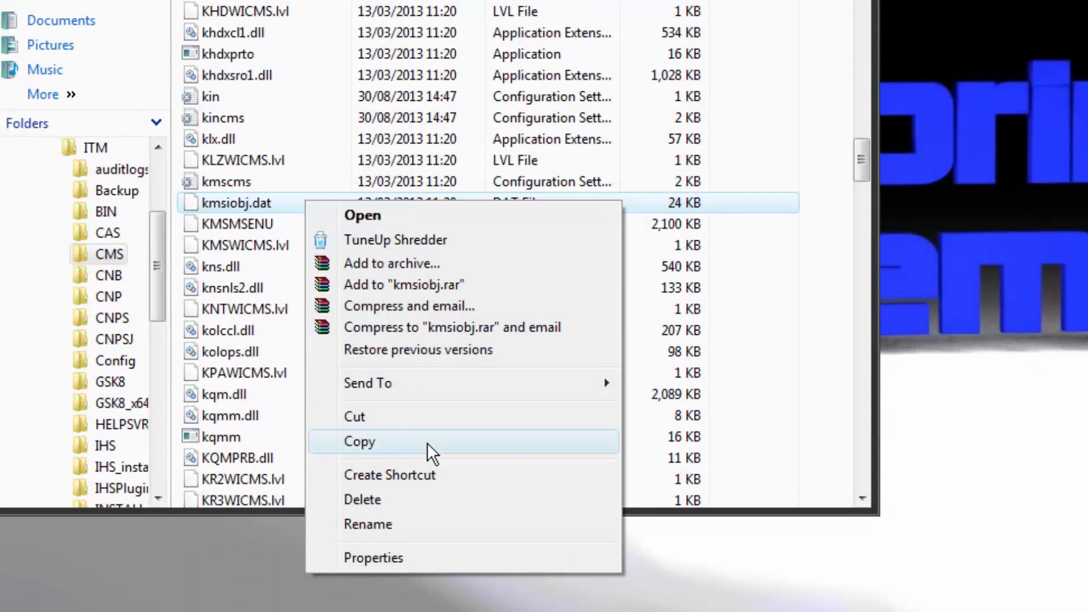
left_click(427, 444)
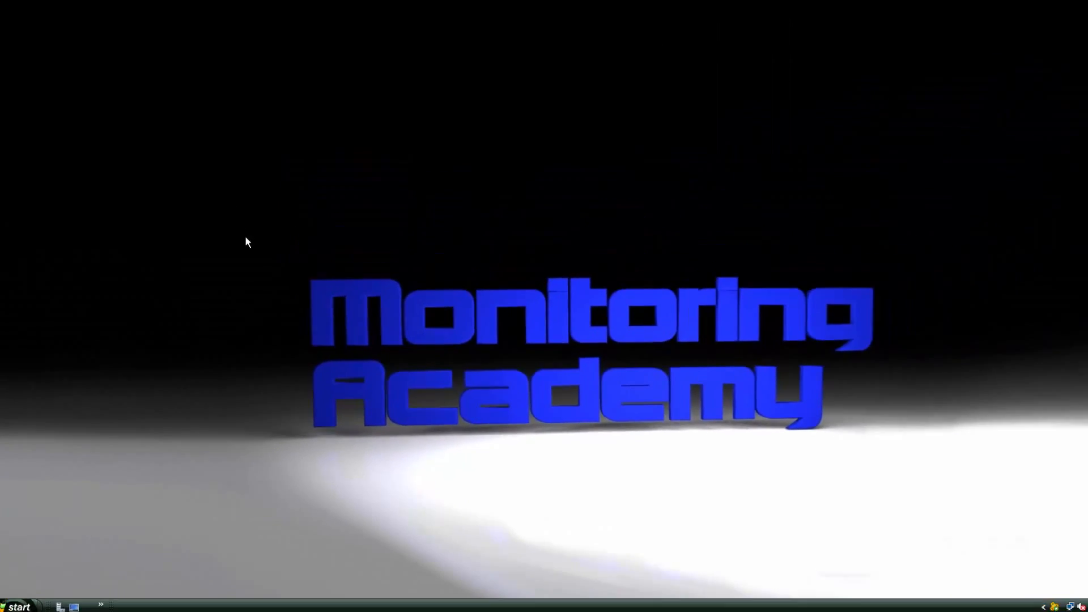
right_click(249, 246)
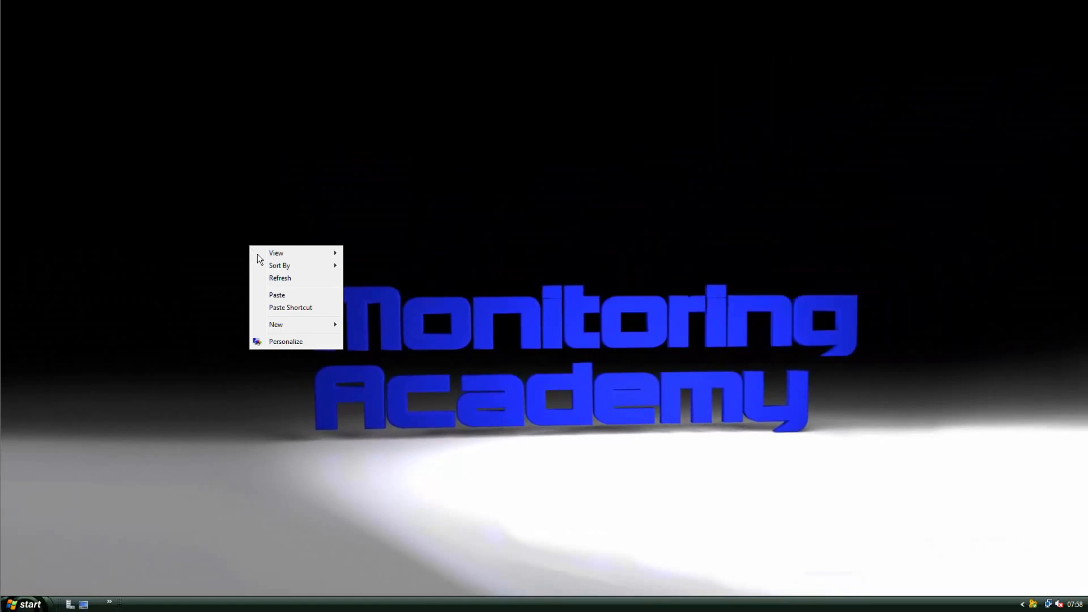
left_click(299, 295)
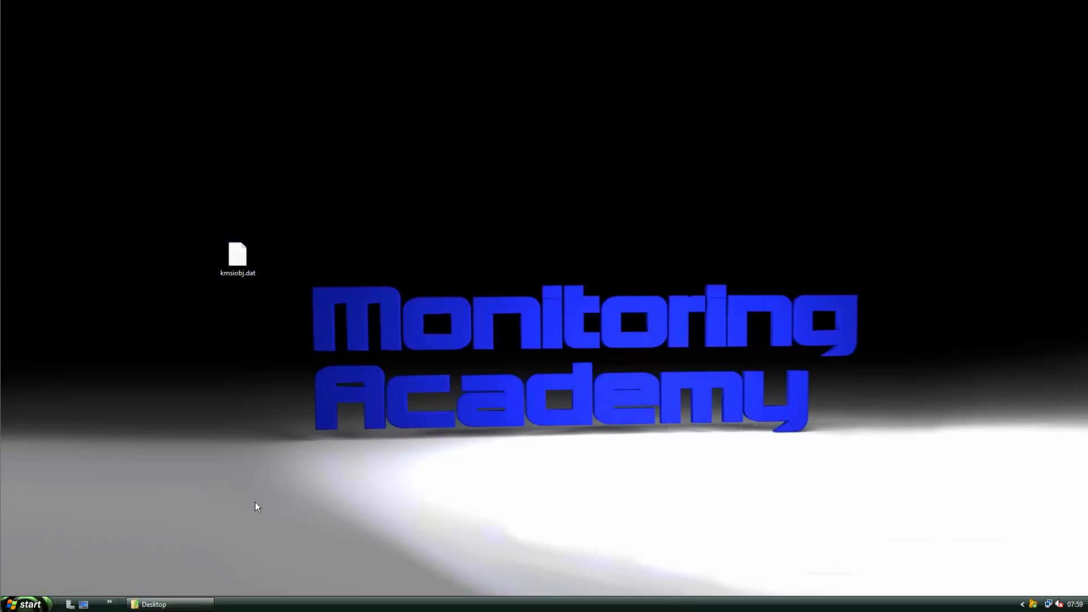
- Search the installed programs for "excel" and launch Microsoft Excel
left_click(26, 605)
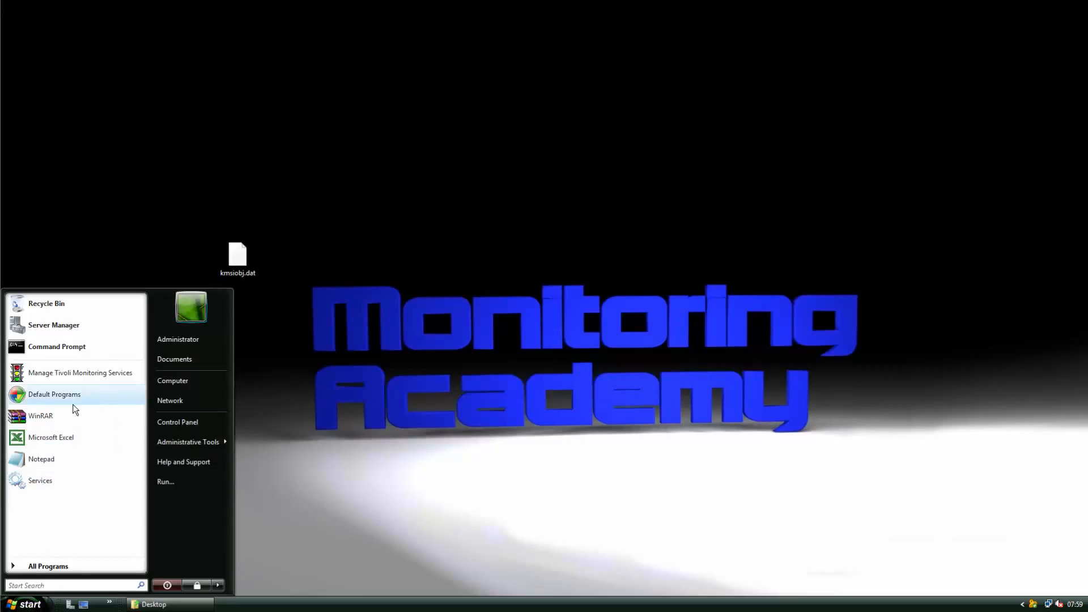
left_click(46, 580)
type("excel")
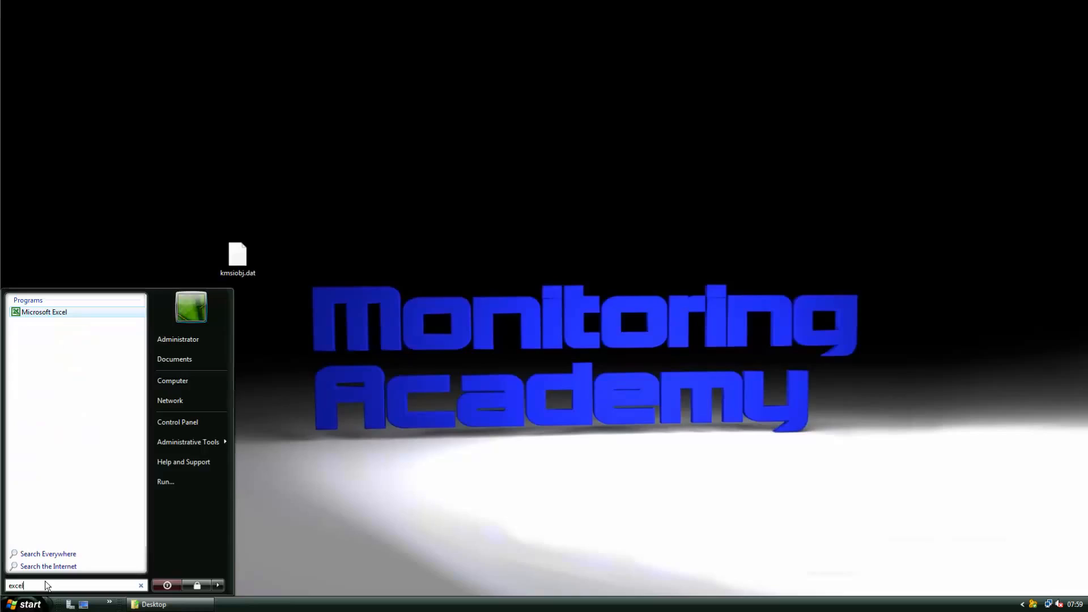
key("Return")
- Load the desktop copy of kmsiobj.dat into Excel from the Desktop folder window and minimize that window
left_click(170, 605)
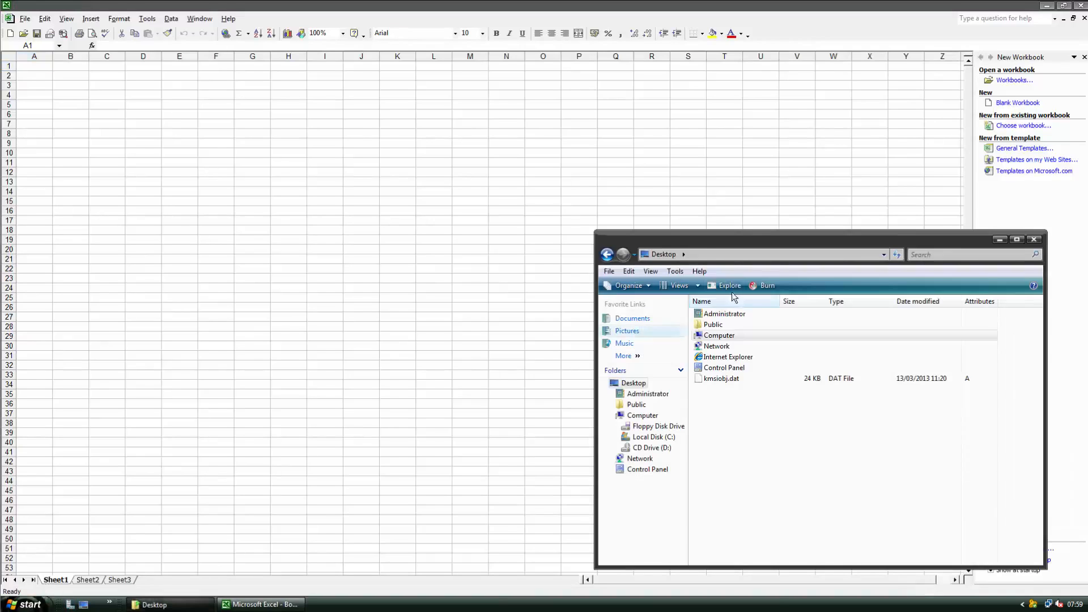
left_click_drag(724, 386, 212, 297)
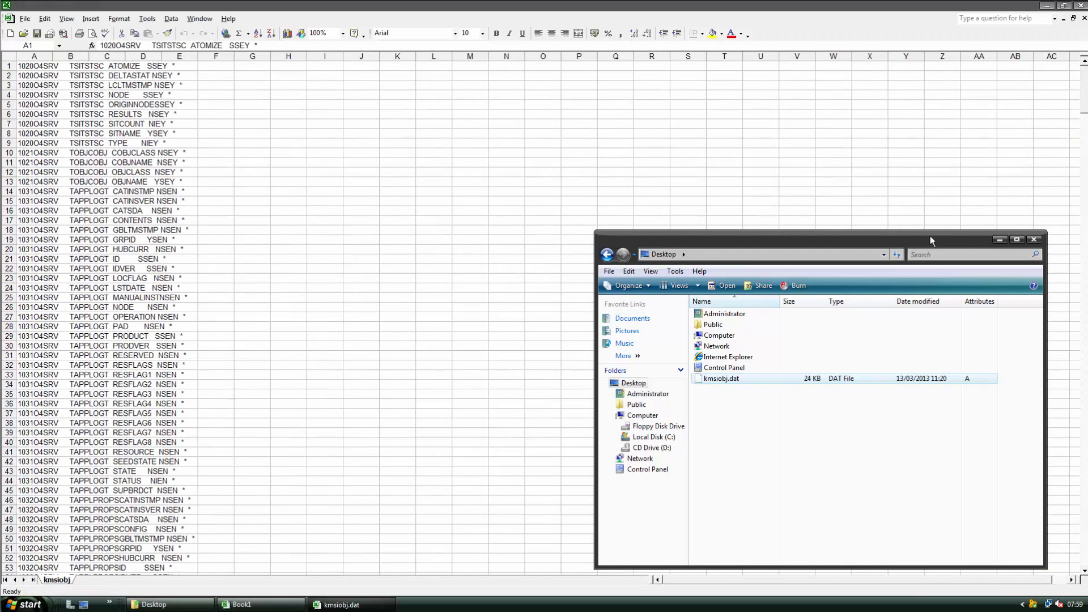
left_click(1000, 240)
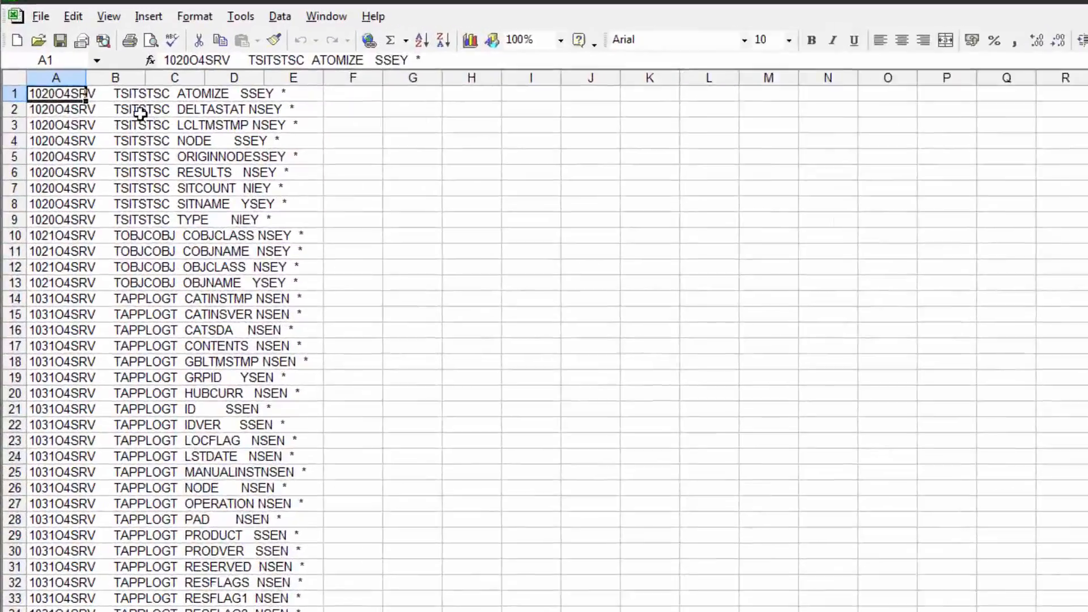
- Fit column A to its contents and split it with Text to Columns as fixed width, keeping the suggested column breaks
double_click(85, 77)
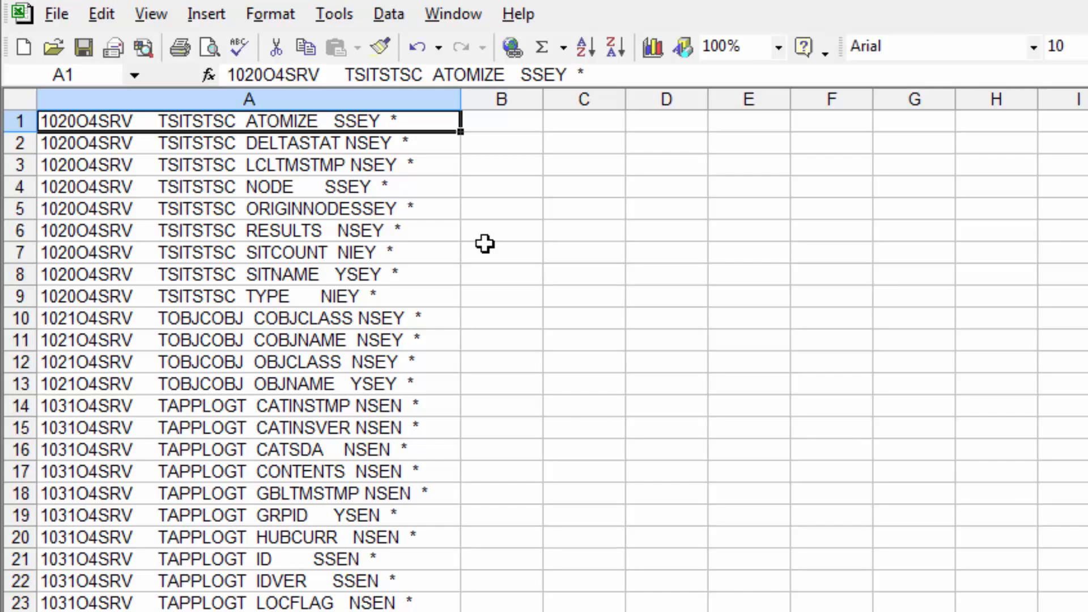
left_click(372, 92)
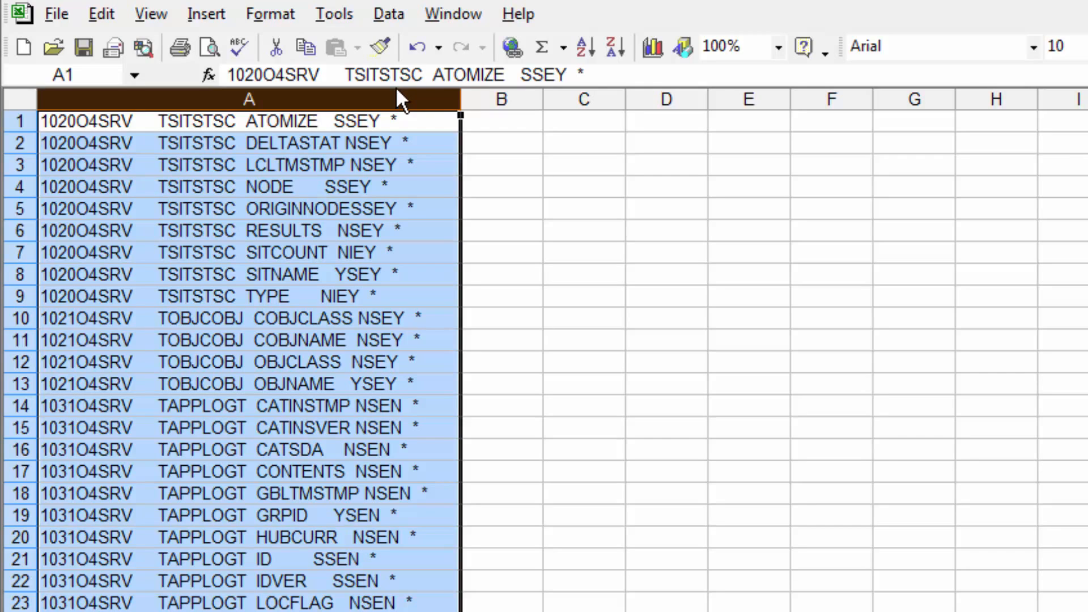
left_click(389, 15)
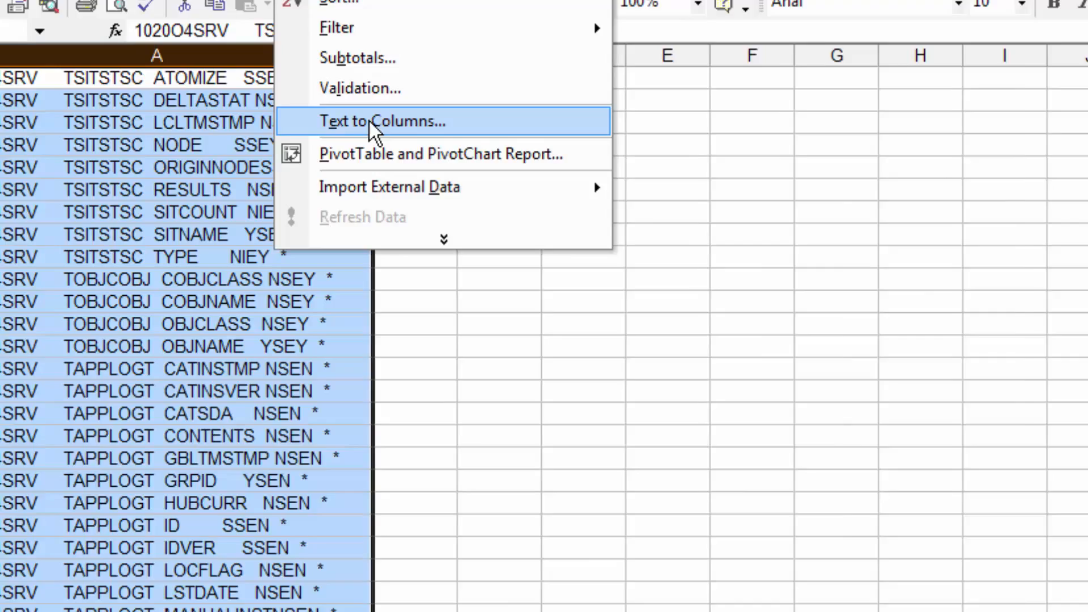
left_click(457, 164)
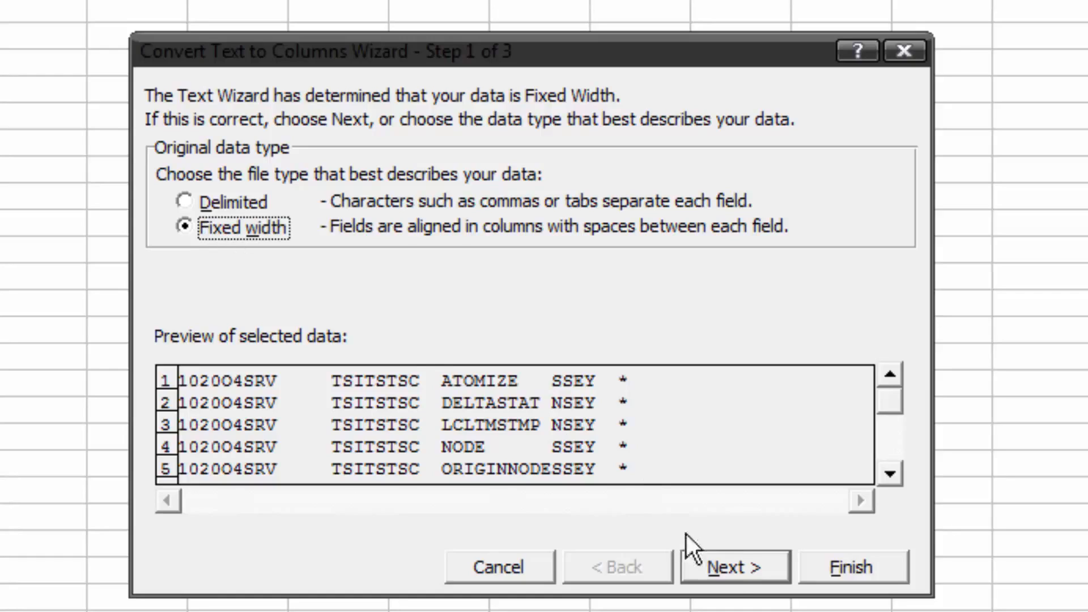
left_click(724, 555)
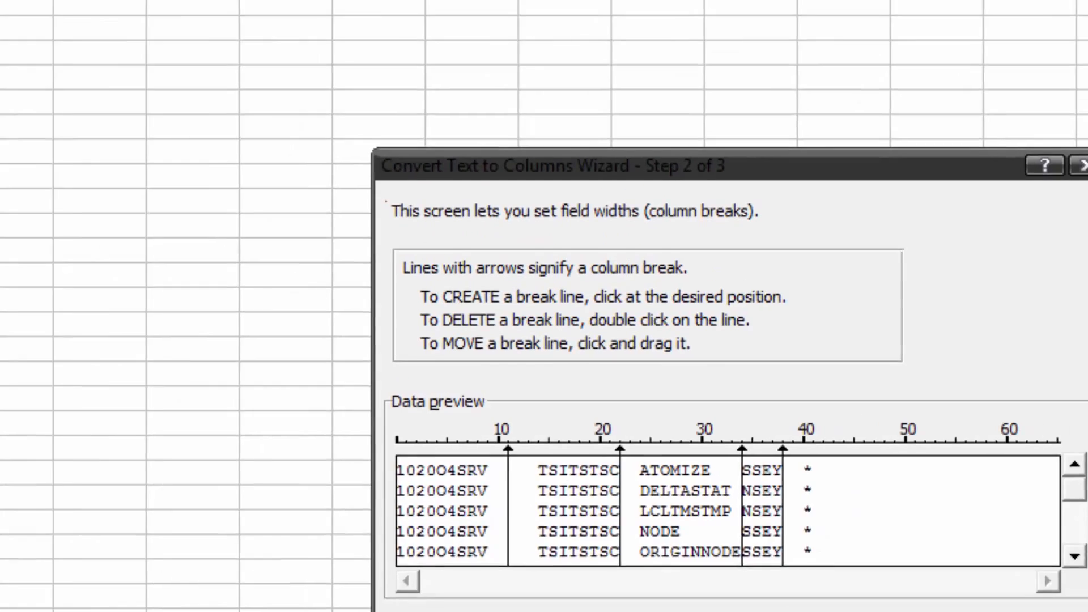
left_click(869, 570)
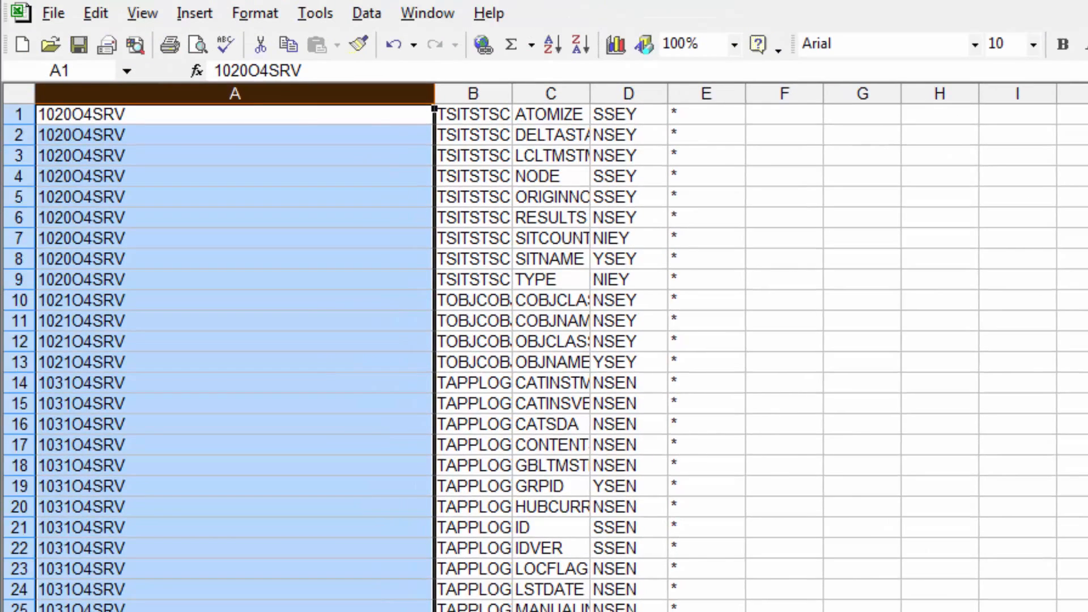
- Adjust the widths of columns A to D so every entry shows in full with spare room
left_click(429, 118)
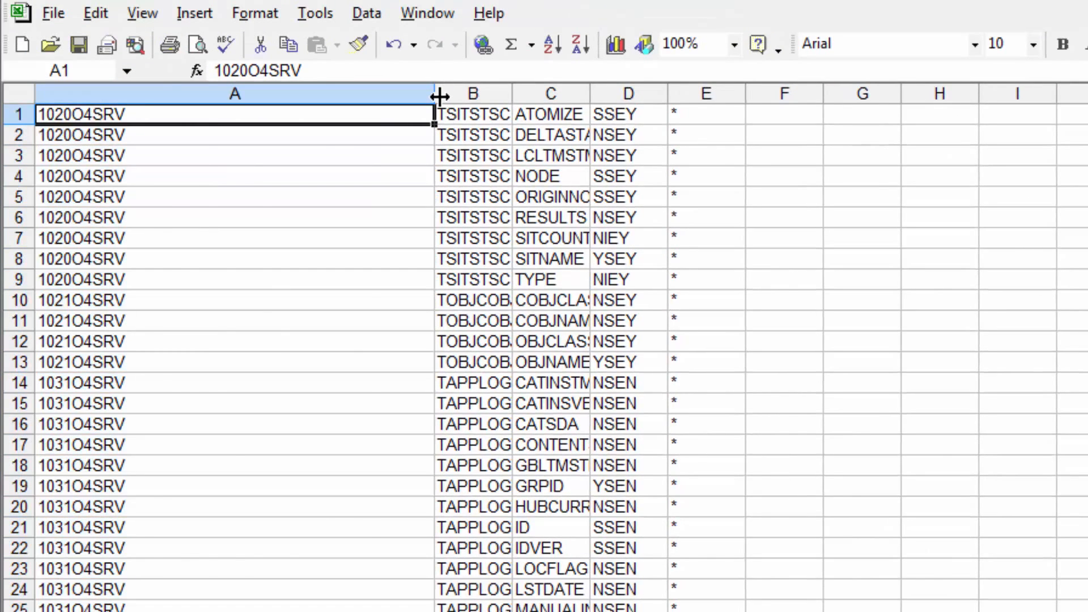
double_click(439, 96)
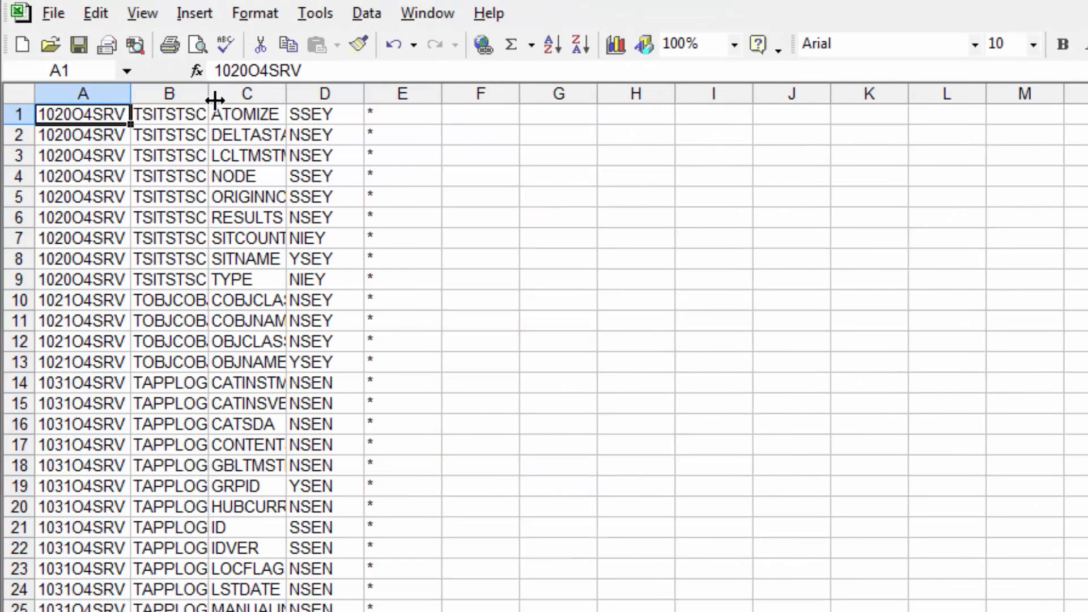
left_click_drag(215, 100, 314, 119)
left_click_drag(386, 89, 449, 97)
left_click_drag(527, 92, 664, 102)
left_click_drag(132, 96, 215, 98)
- Examine the table names in column B and their column names in column C, including the pairs in rows 1–9 and row 15
left_click(317, 92)
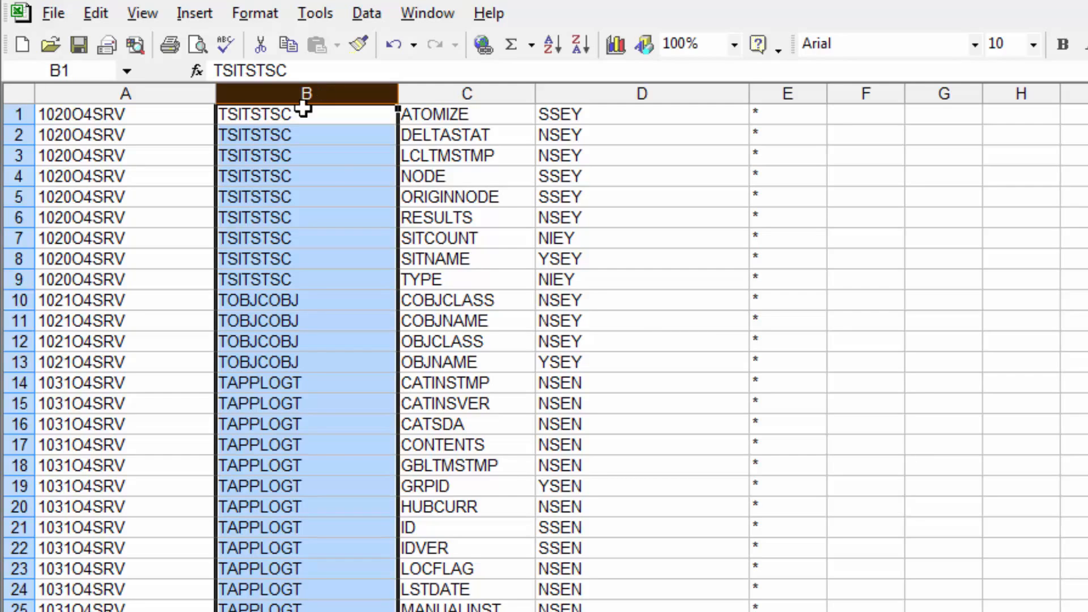
left_click(445, 84)
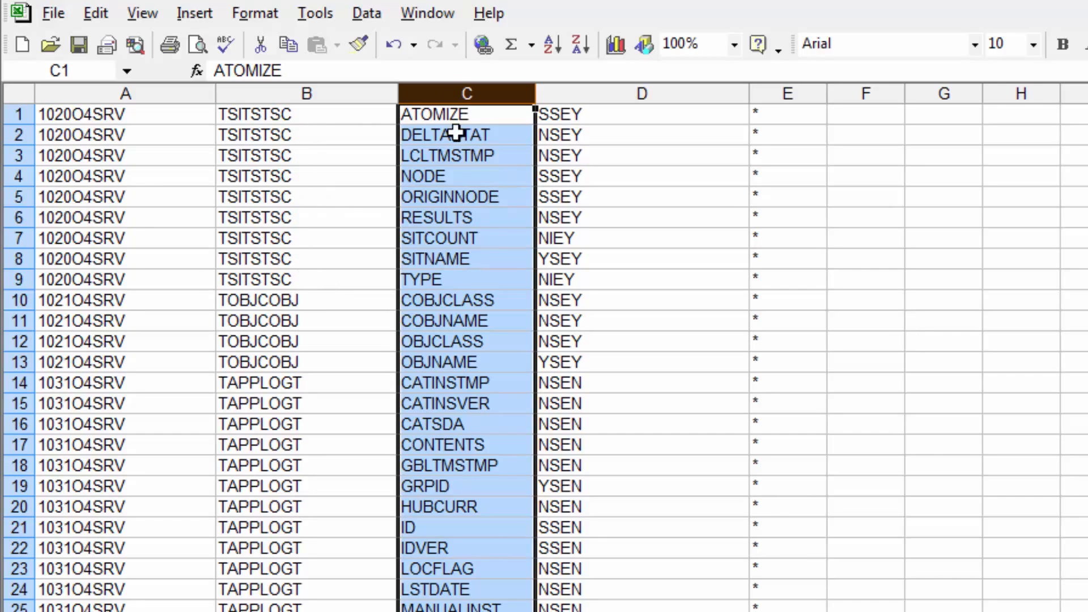
left_click_drag(253, 114, 460, 279)
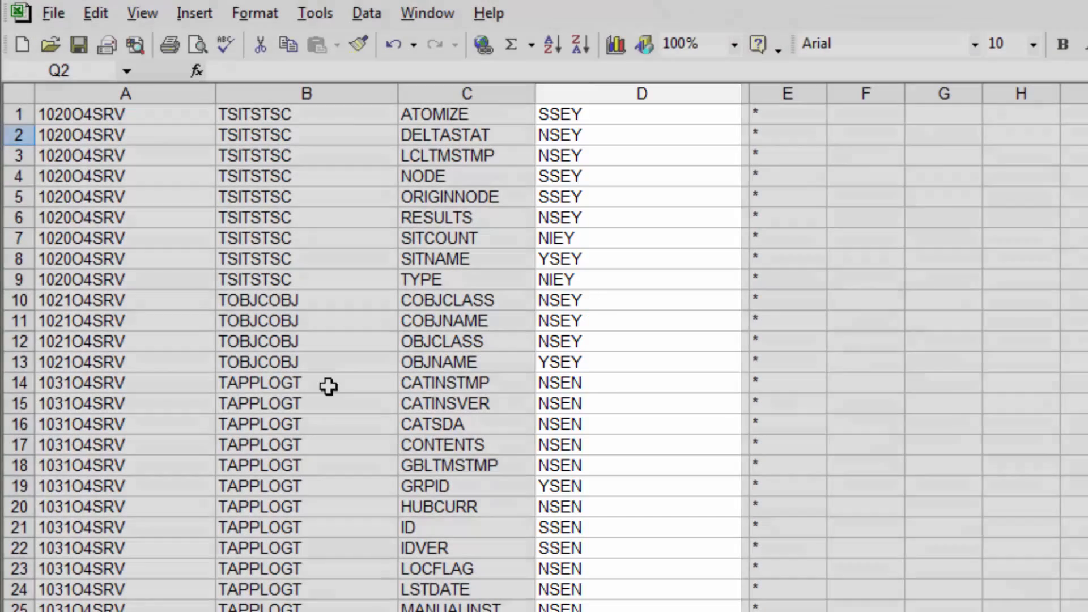
left_click(318, 403)
left_click(466, 403)
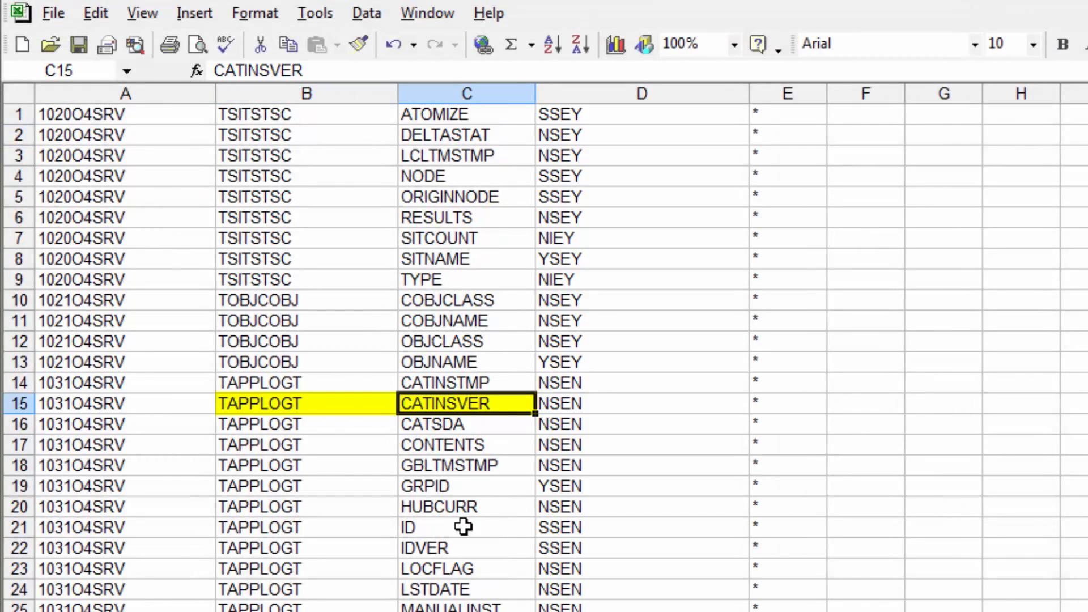